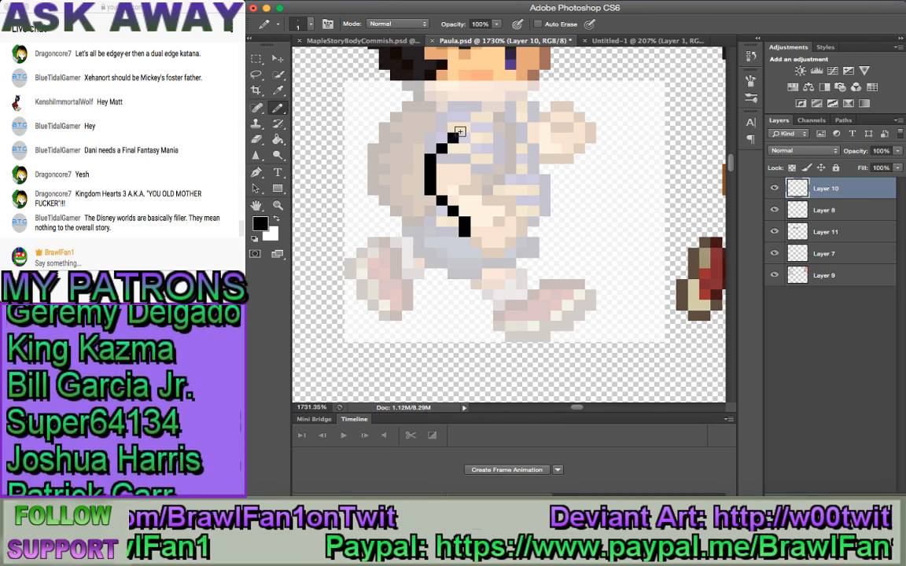
- Complete the black pixel outline of the bent arm and hand over the faded running sprite on Layer 10, erasing excess pixels
left_click(475, 241)
mouse_move(493, 252)
left_mouse_down()
mouse_move(521, 230)
mouse_move(510, 201)
mouse_move(494, 199)
mouse_move(496, 213)
mouse_move(470, 170)
mouse_move(476, 157)
mouse_move(465, 181)
left_mouse_up()
left_click(498, 221)
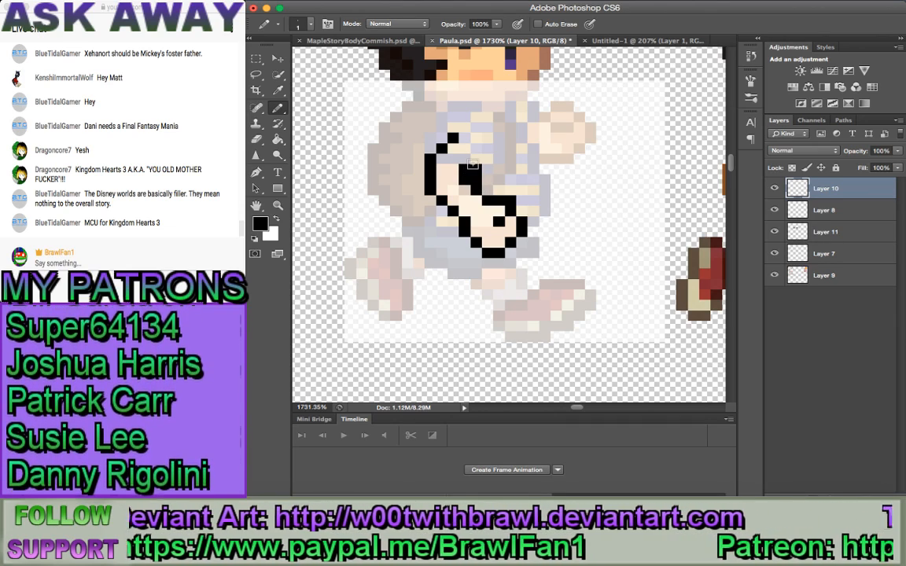
left_click(487, 148)
key("e")
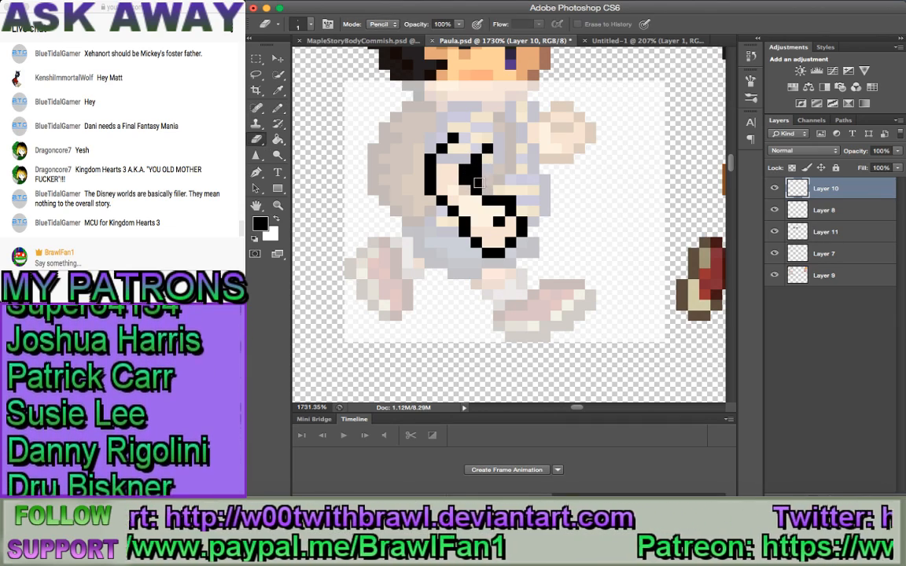
- Move the finished arm outline from the faded sprite to the end of the row of arm outlines, and deselect it
key("z")
left_click(474, 217, "alt")
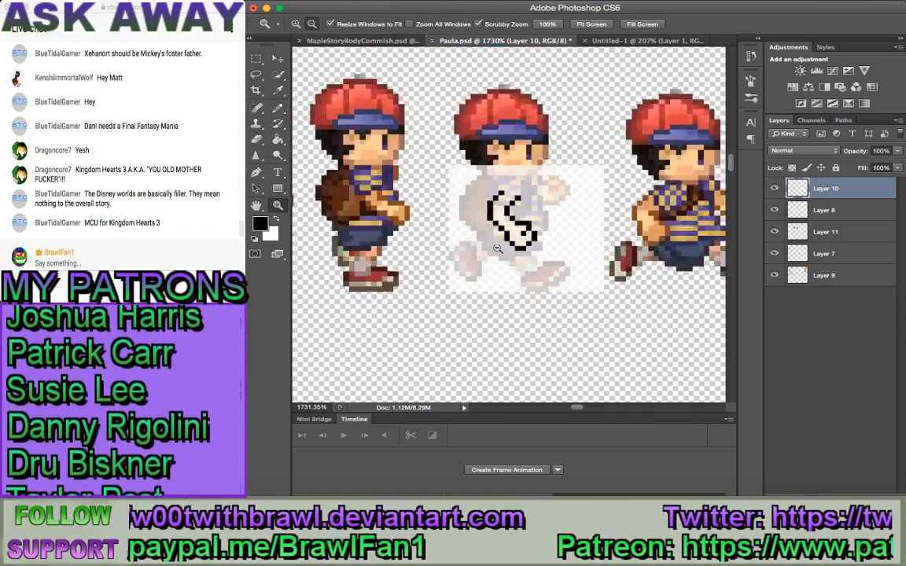
key("m")
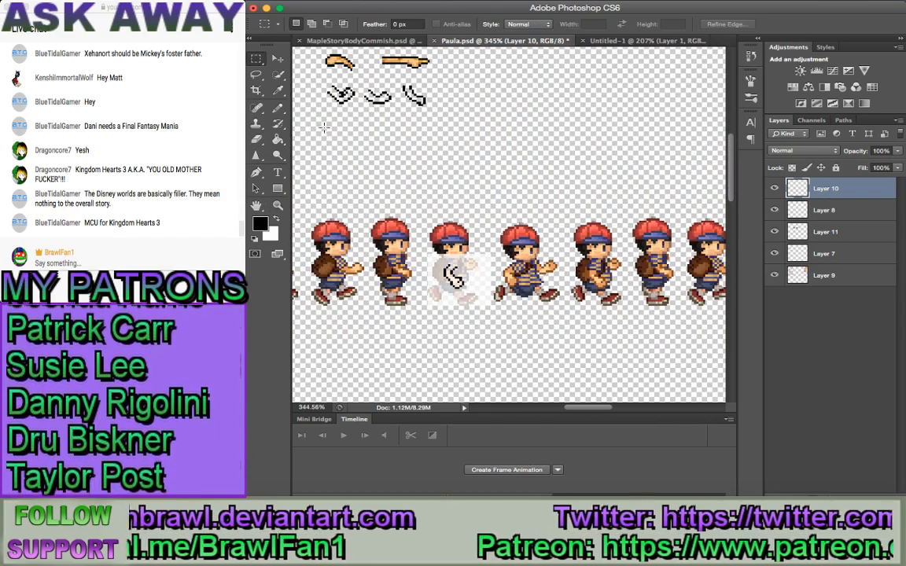
left_click_drag(439, 261, 481, 303)
left_click_drag(275, 45, 224, 37)
key("v")
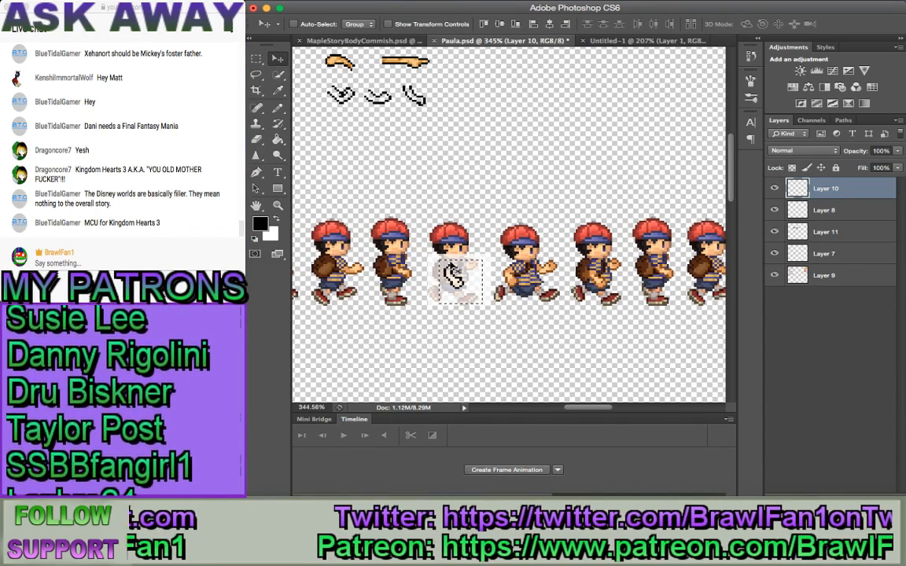
mouse_move(470, 256)
left_mouse_down()
mouse_move(476, 114)
mouse_move(443, 75)
mouse_move(458, 75)
left_mouse_up()
key("ctrl+d")
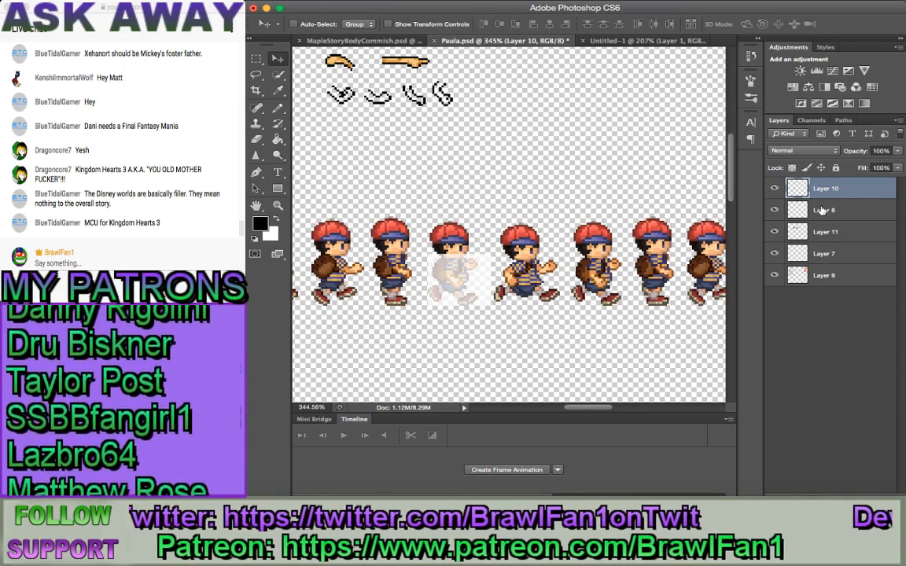
- Move Layer 8's translucent white overlay onto the next wide-stride running sprite, and trace its bent arm in black on Layer 10
left_click(823, 209)
left_click_drag(424, 256, 651, 269)
left_click(279, 205)
left_click(795, 195)
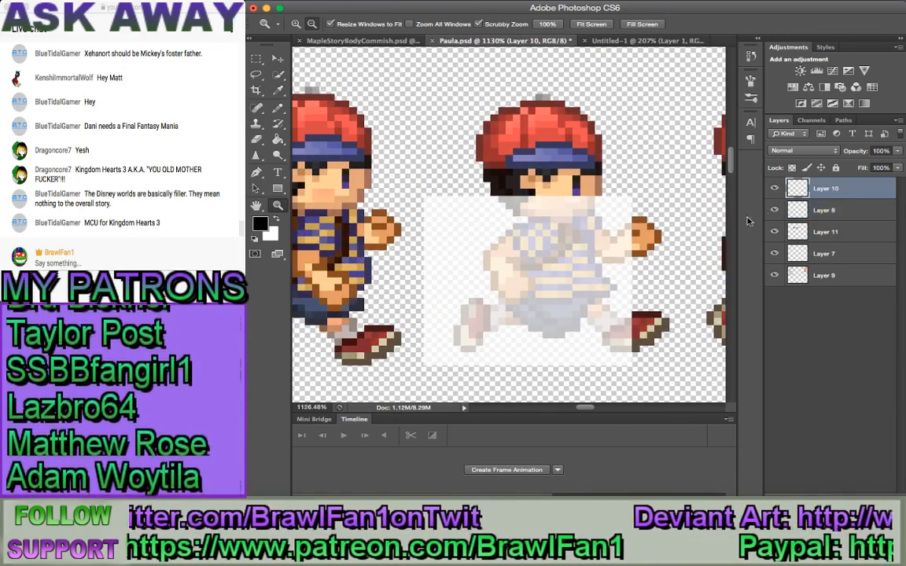
left_click(278, 107)
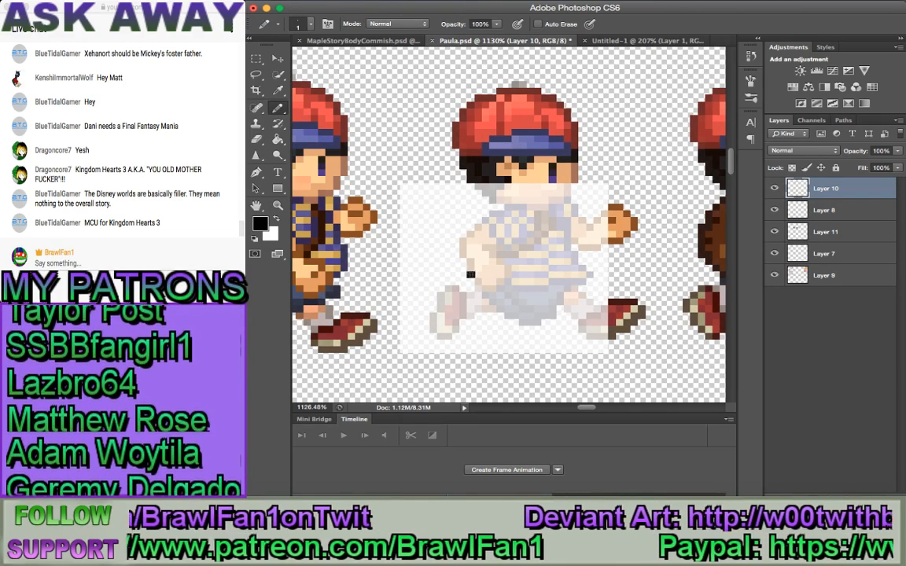
mouse_move(465, 255)
left_mouse_down()
mouse_move(462, 238)
mouse_move(485, 221)
left_mouse_up()
mouse_move(477, 279)
left_mouse_down()
mouse_move(501, 281)
mouse_move(503, 266)
mouse_move(484, 250)
mouse_move(507, 228)
left_mouse_up()
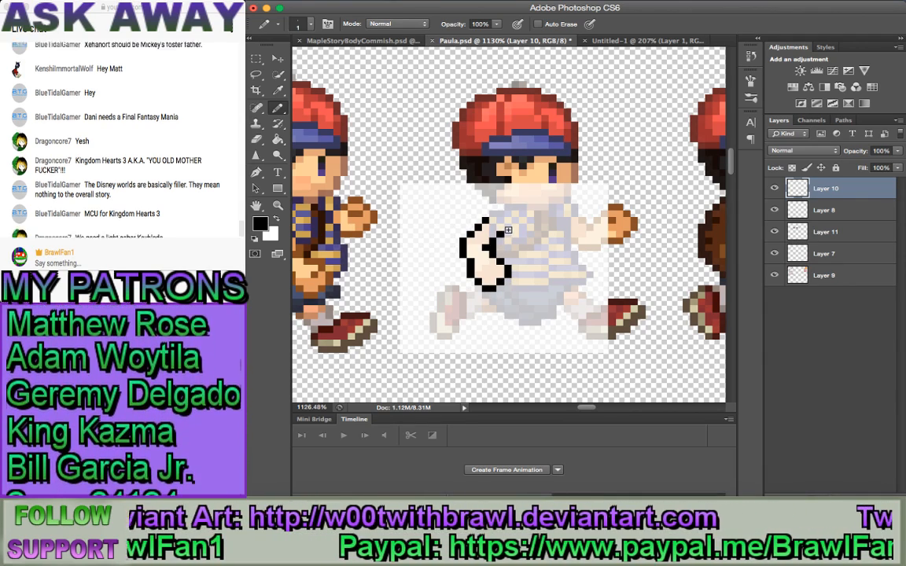
- Select the new arm outline on the faded sprite and move it beside the fourth outline in the arm row
key("z")
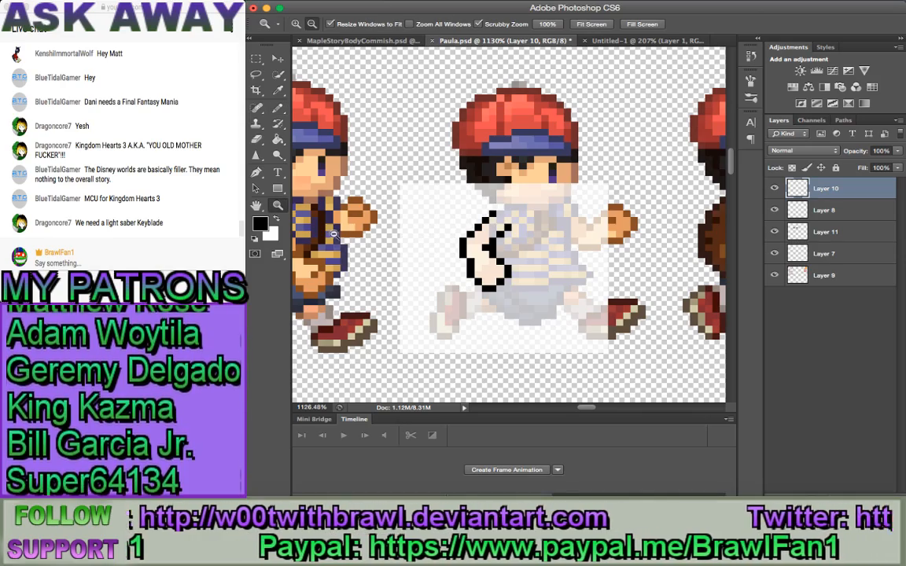
left_click(521, 250, "alt")
scroll(522, 250, "down", 5)
key("v")
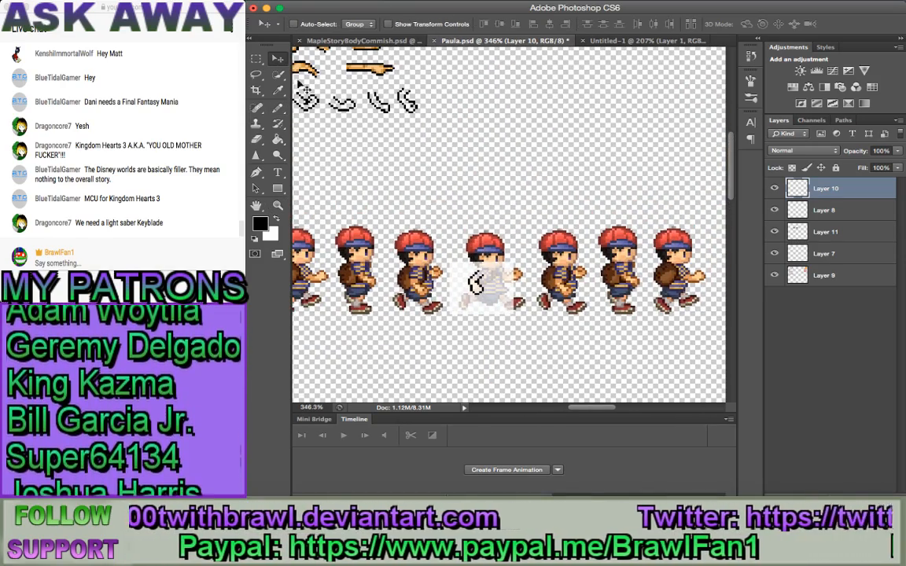
key("m")
left_click_drag(452, 265, 517, 313)
key("v")
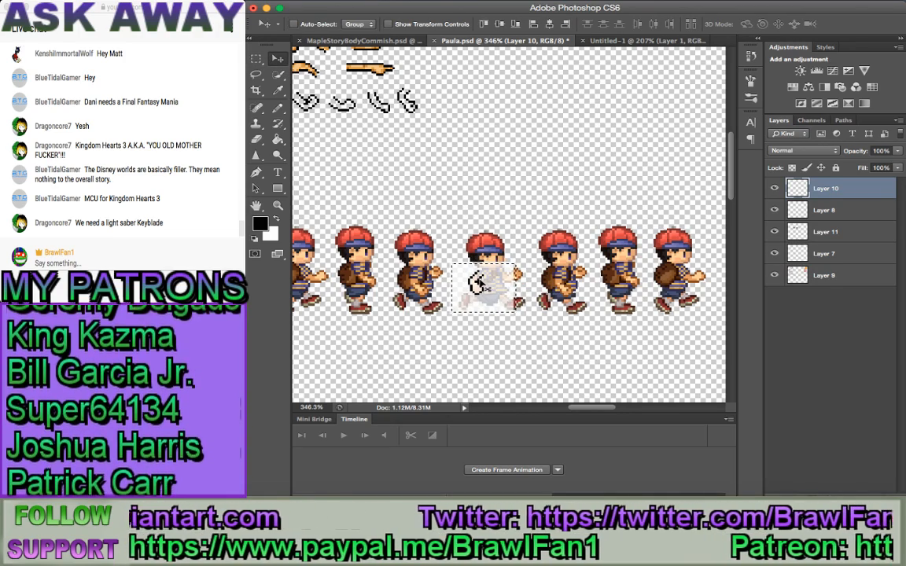
left_click_drag(456, 279, 442, 125)
- Sample the light skin tone from a coloured arm and close the open shoulder ends of the five arm outlines with pencil pixels
scroll(462, 167, "left", 4)
scroll(425, 188, "up", 3)
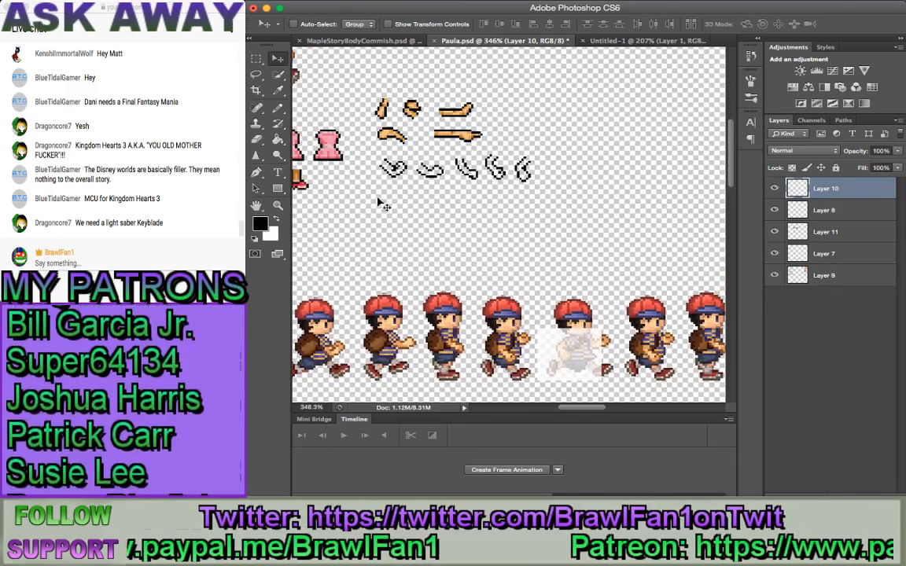
left_click(277, 205)
left_click_drag(428, 152, 501, 198)
scroll(507, 188, "up", 1)
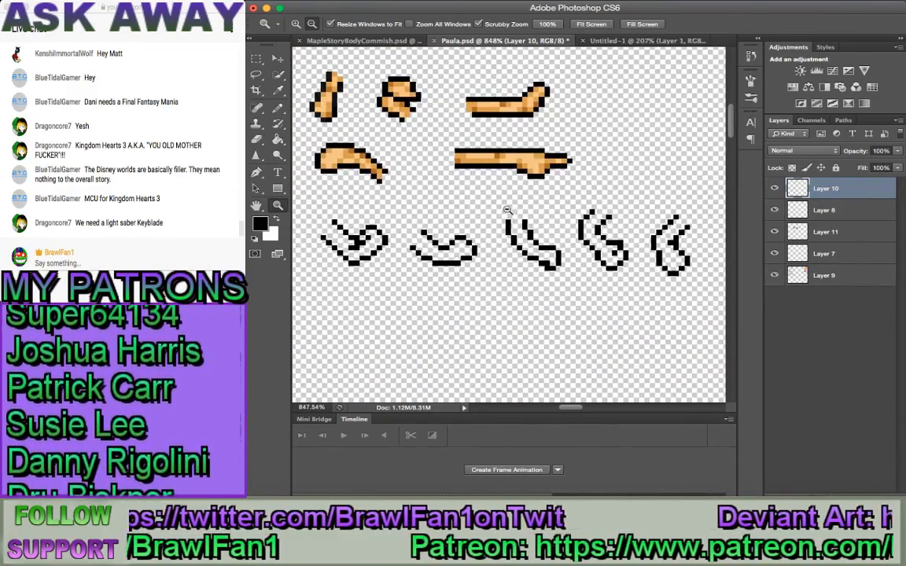
left_click(279, 93)
left_click(341, 154)
left_click(278, 107)
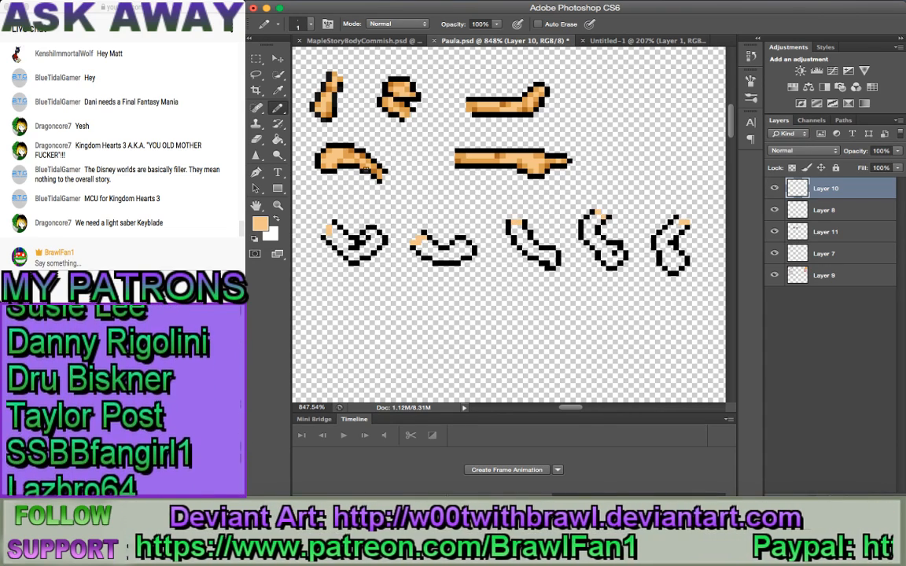
left_click(277, 60)
key("super+z")
left_click(278, 108)
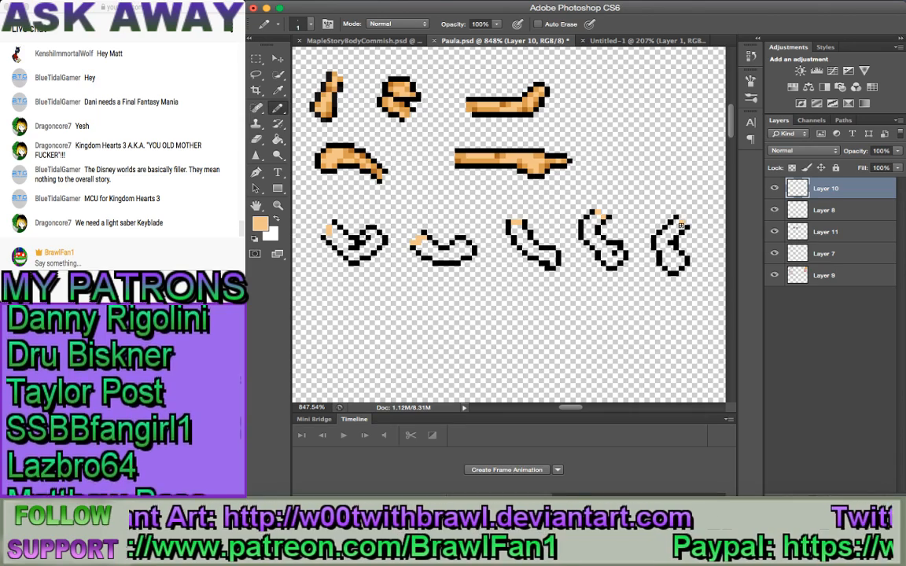
- Fill the insides of all five arm outlines with the light skin tone using the Paint Bucket
left_click(278, 139)
left_click(337, 235)
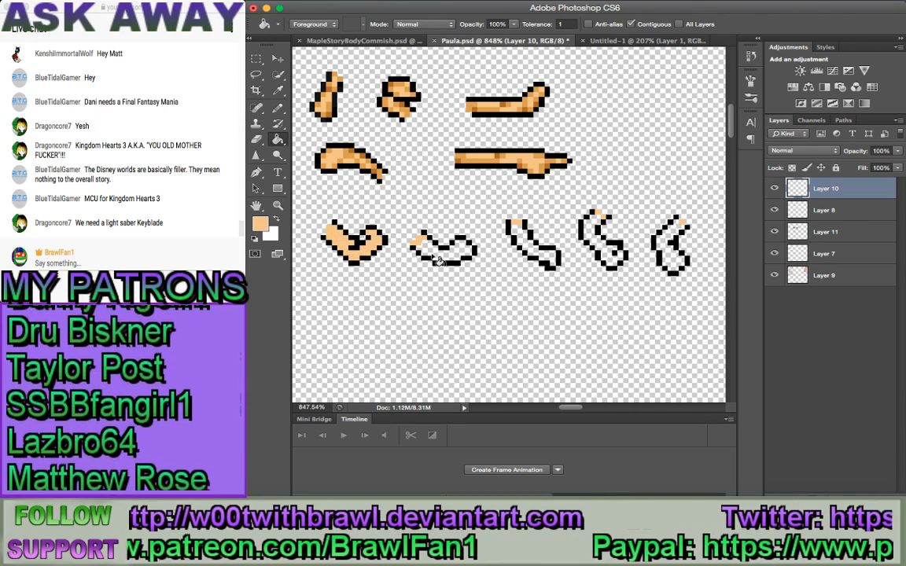
left_click(444, 247)
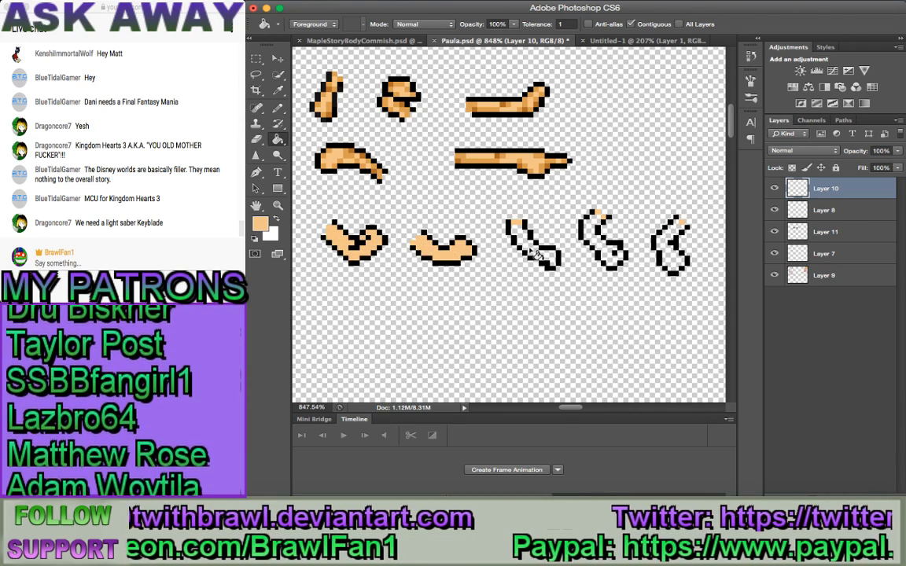
left_click(601, 243)
left_click(676, 259)
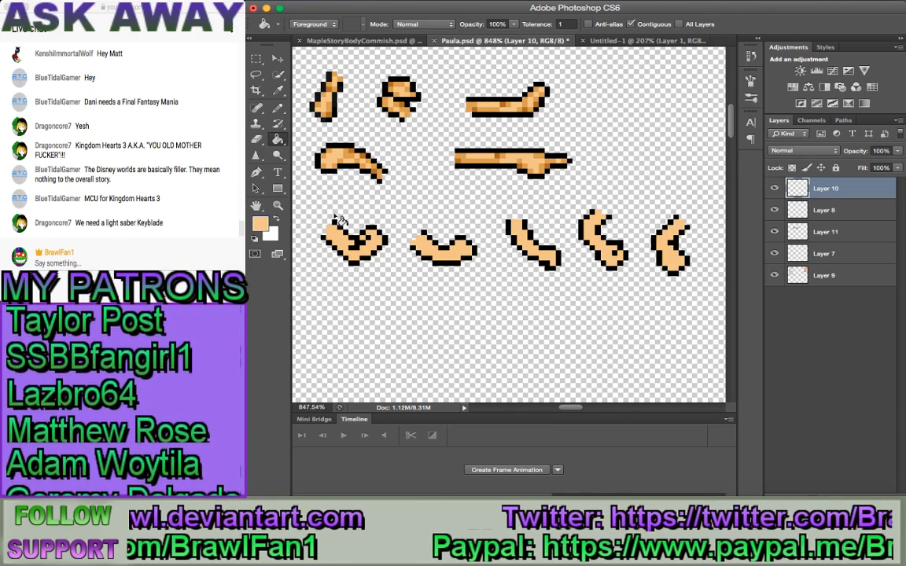
- Sample the mid-orange skin shade from the coloured arm above and pencil shading pixels onto the five new arms
left_click(256, 141)
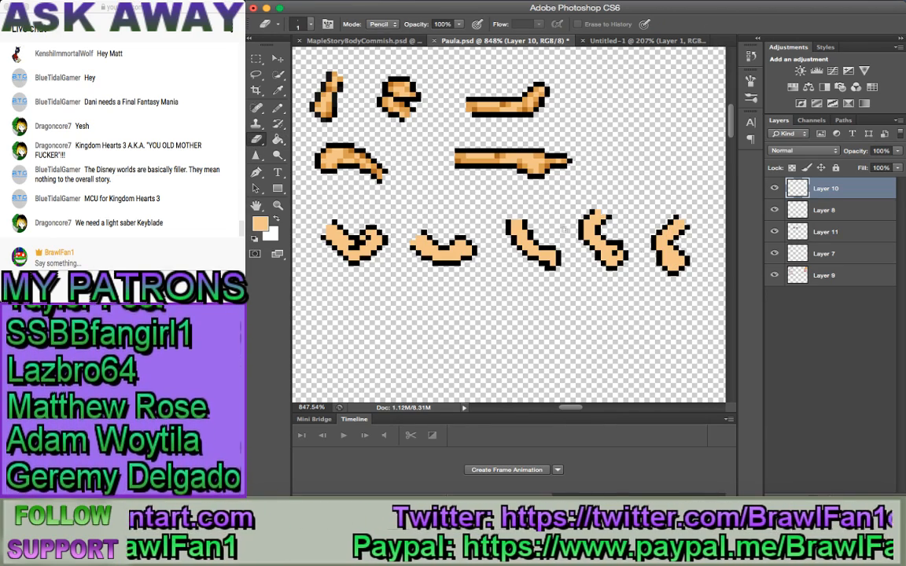
key("i")
left_click(323, 147)
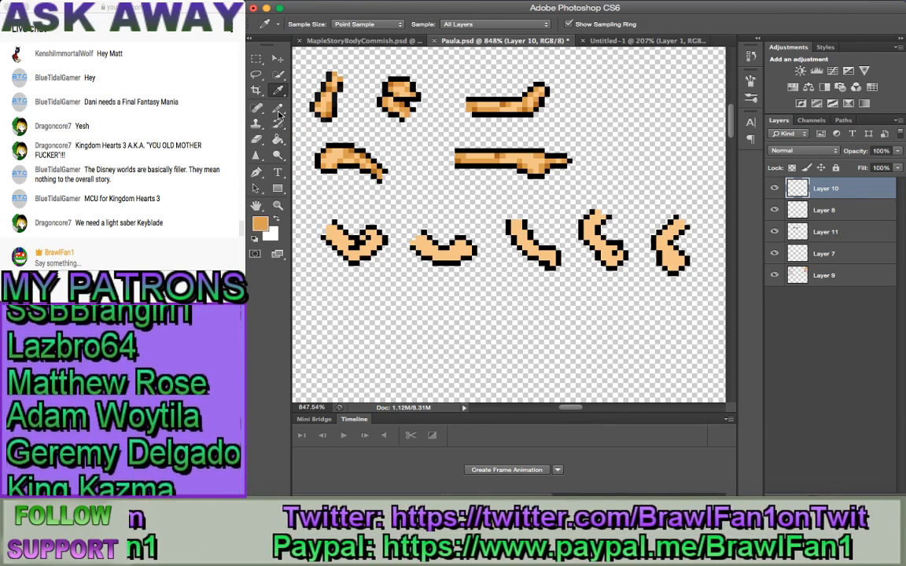
left_click(279, 111)
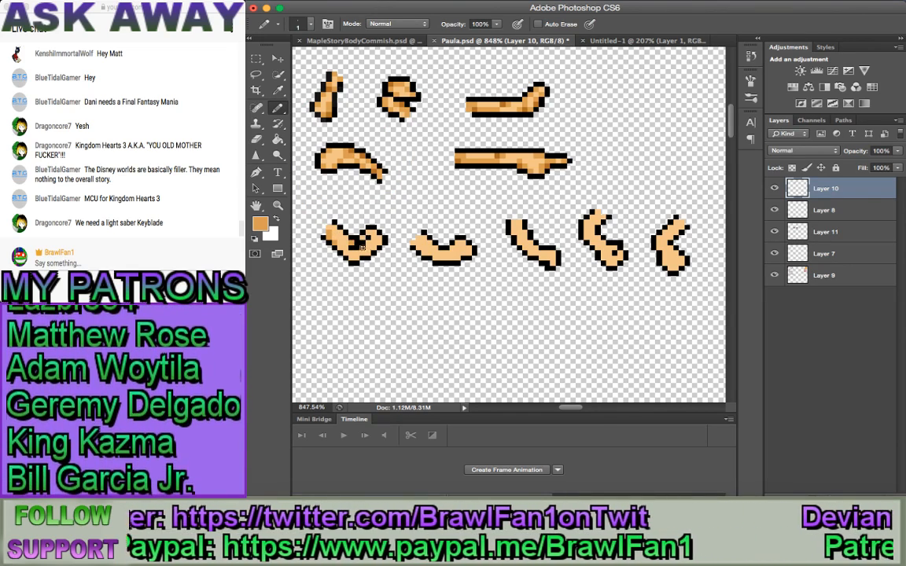
left_click(278, 60)
left_click(277, 111)
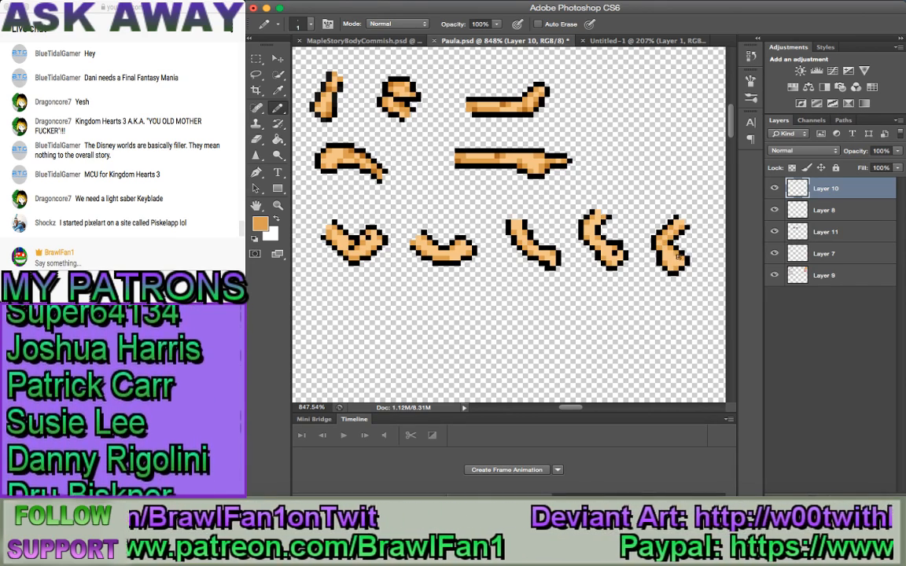
- Sample the dark brown skin shade from the coloured arm above and pencil the deepest shadow pixels onto the new arms
key("i")
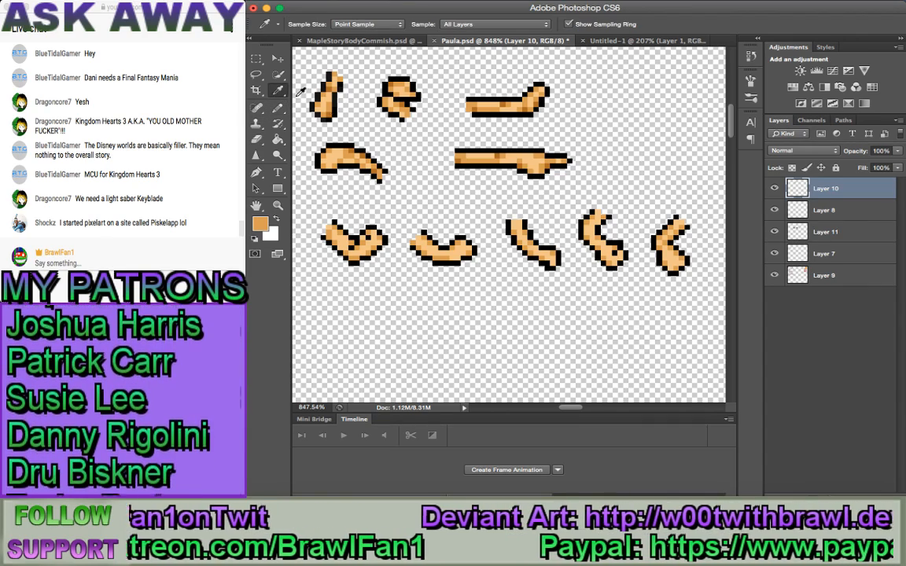
left_click(327, 146)
key("b")
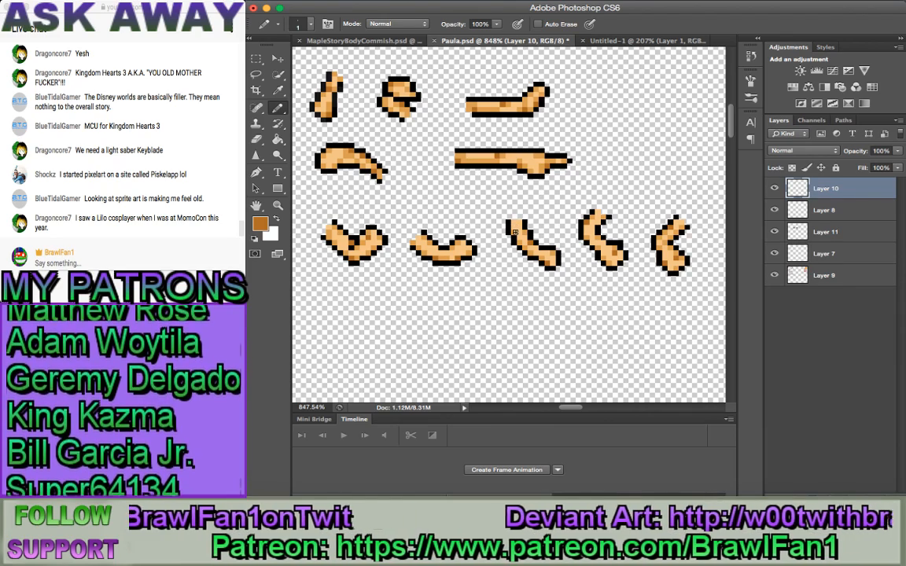
- Touch up the shading of the new arms with the mid-orange and light skin tones
left_click(280, 95)
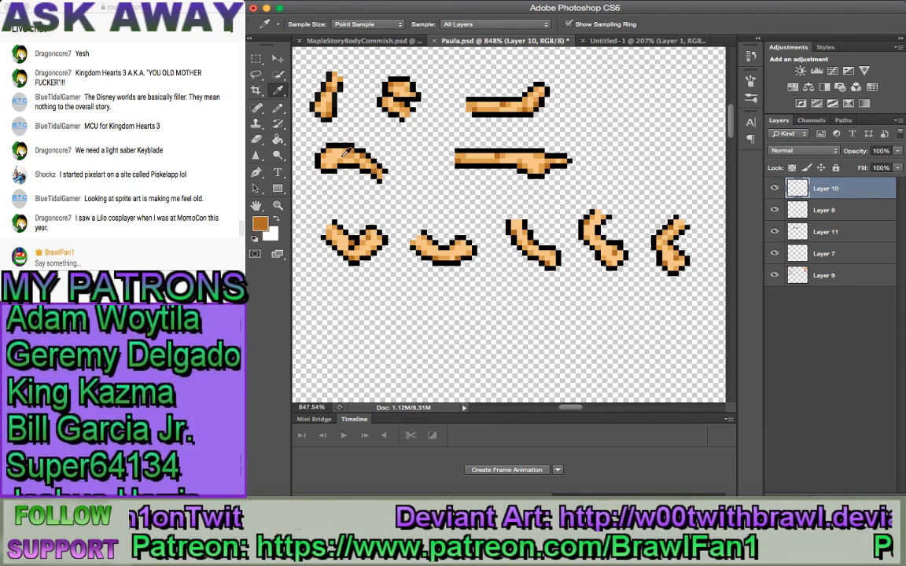
left_click(278, 107)
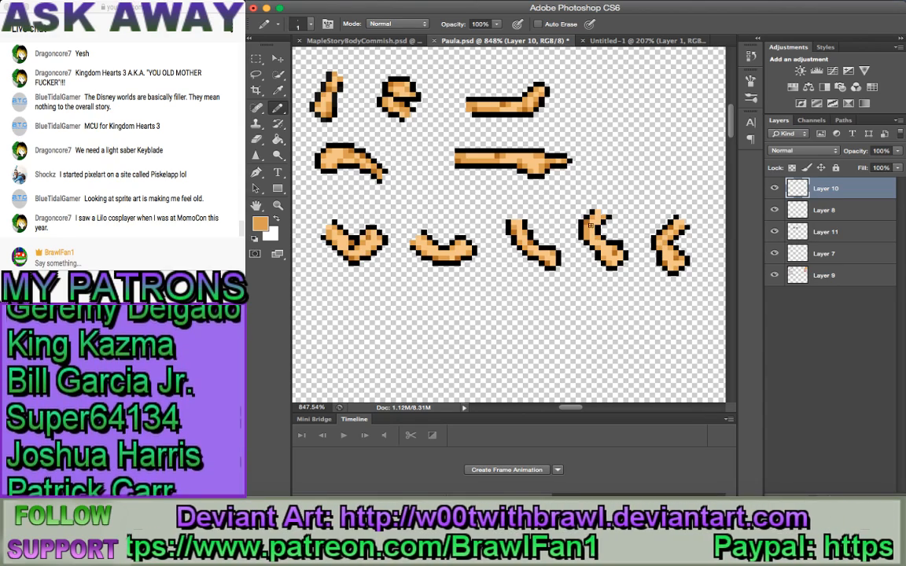
left_click(369, 244, "alt")
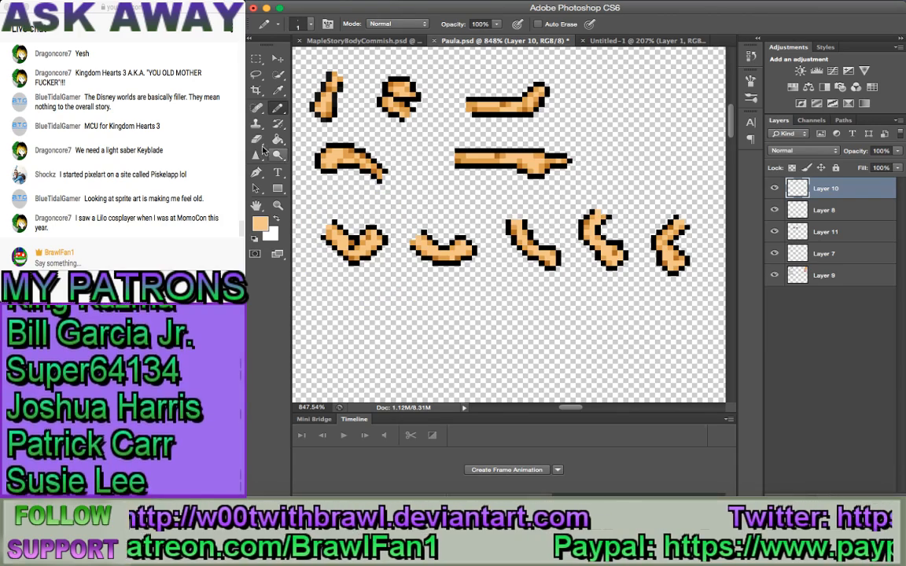
- Resample the dark brown and mid-orange shades and refine the new arms' shading with the Pencil tool
left_click(259, 139)
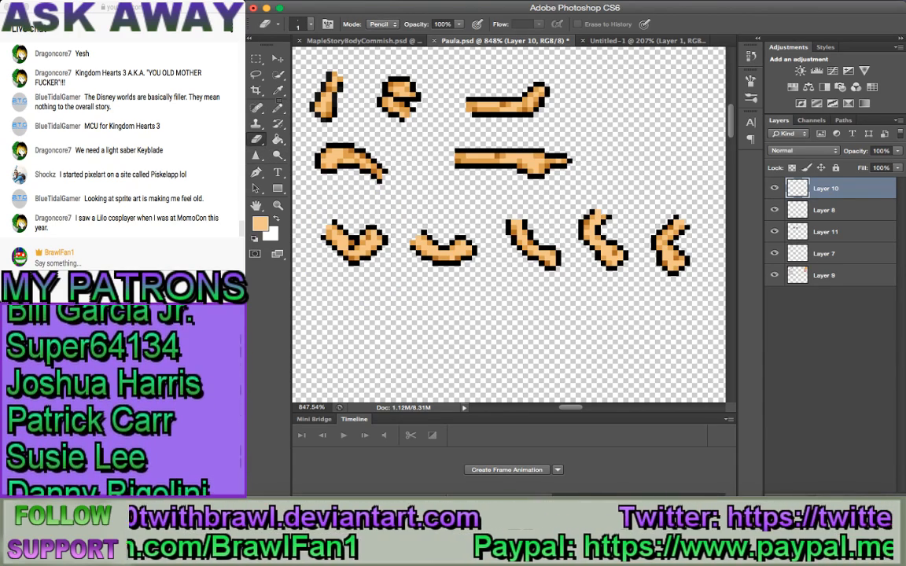
key("i")
left_click(330, 143)
key("b")
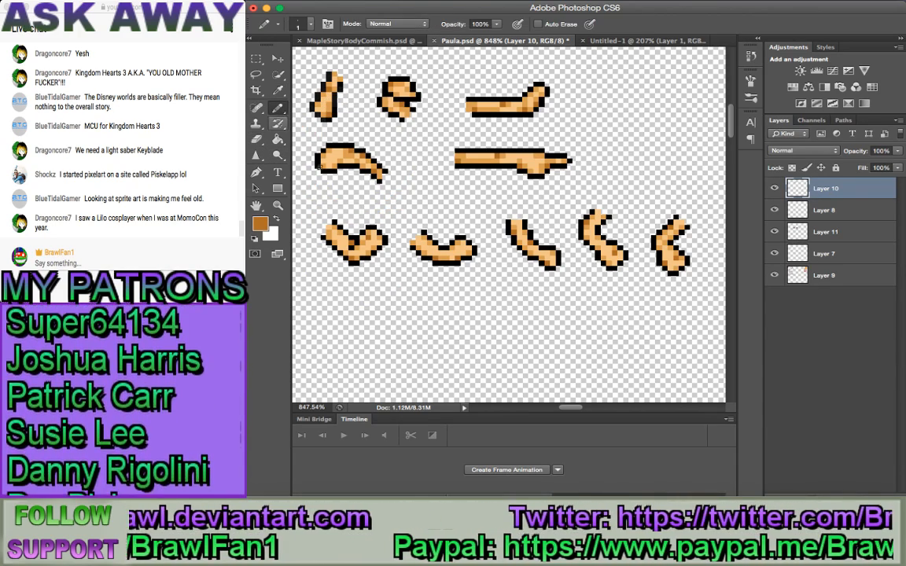
left_click(277, 92)
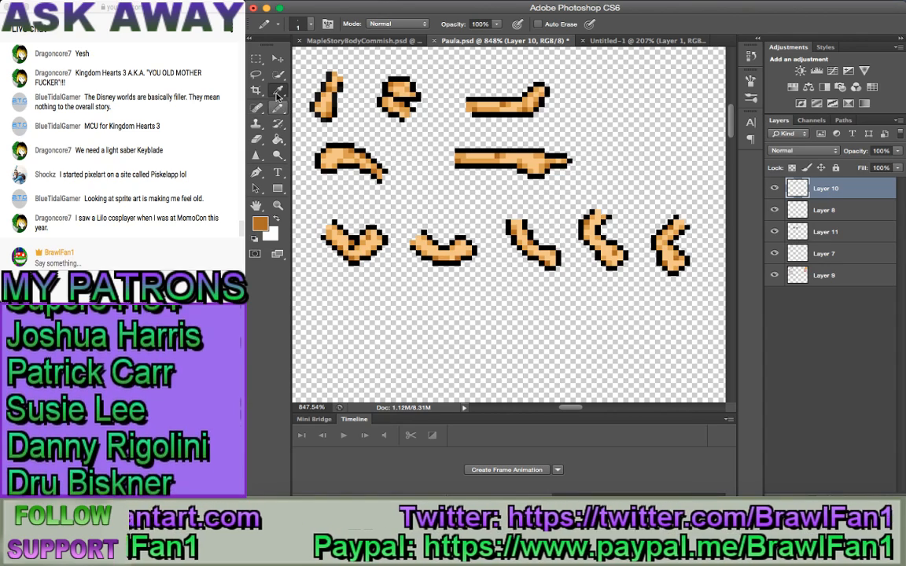
left_click(335, 243)
left_click(275, 110)
right_click(278, 108)
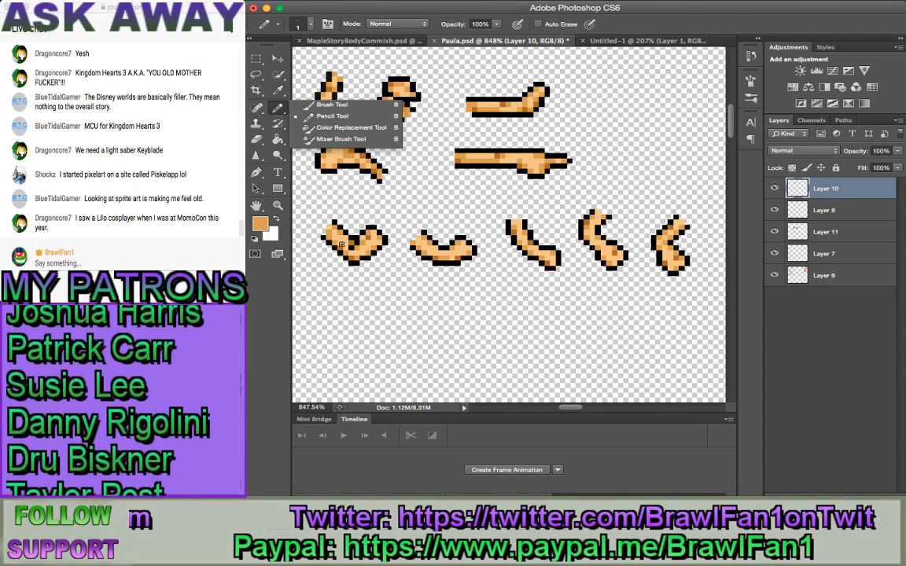
left_click(314, 107)
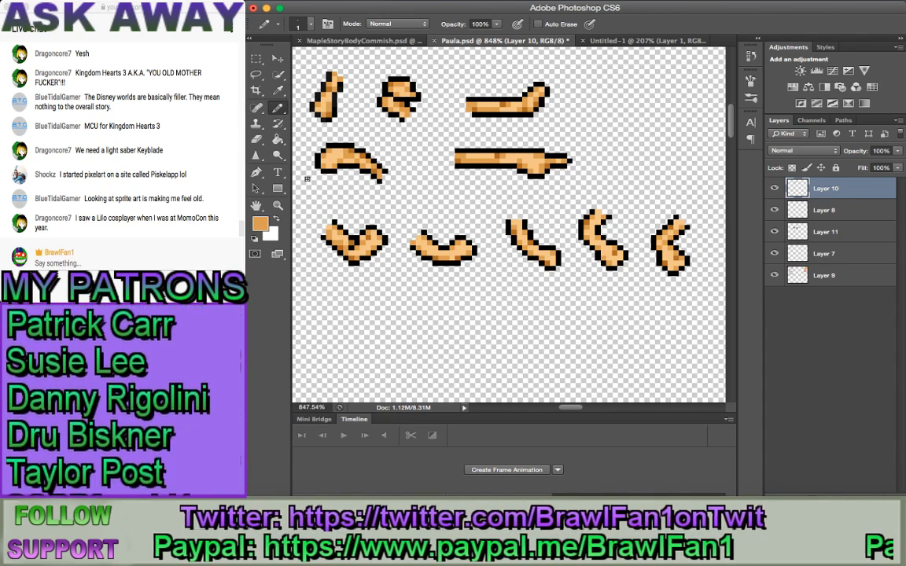
- Sample the dark brown shade again and pencil the finishing shadow pixels onto the fifth new arm
left_click(280, 92)
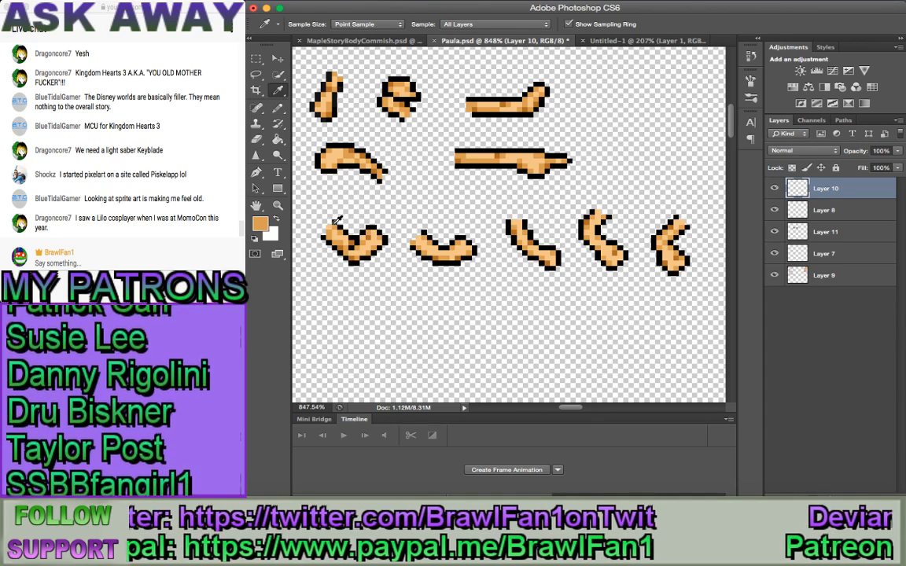
left_click(390, 229)
left_click(277, 108)
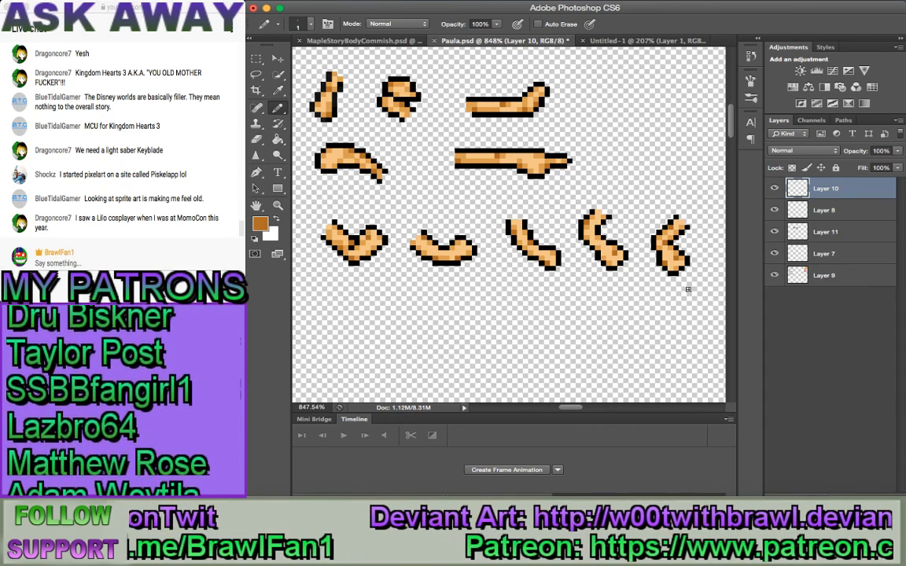
left_click(278, 204)
scroll(536, 312, "down", 5)
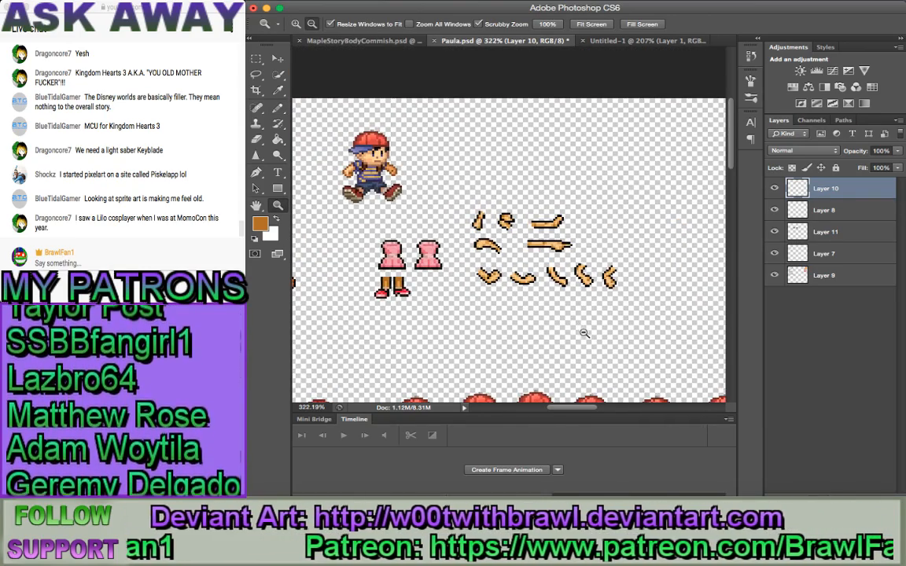
scroll(584, 333, "down", 3)
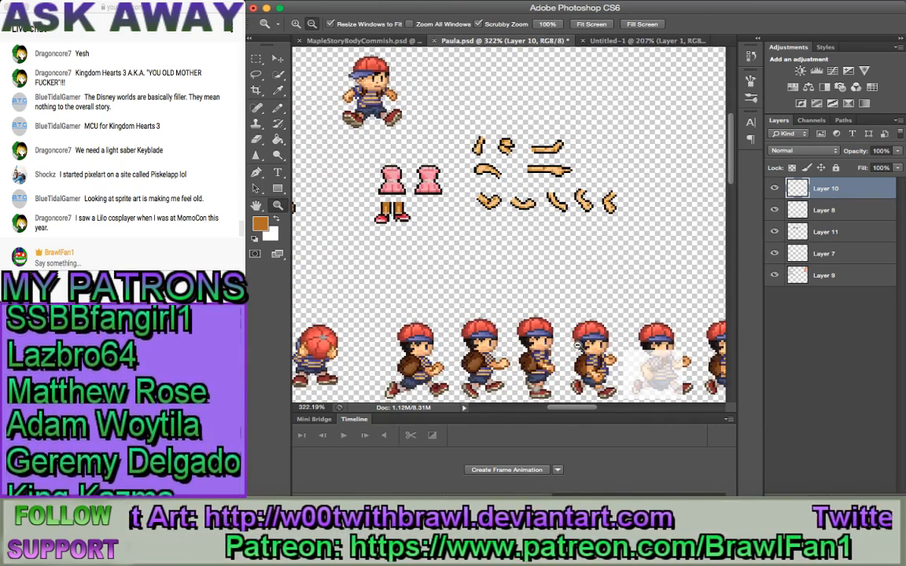